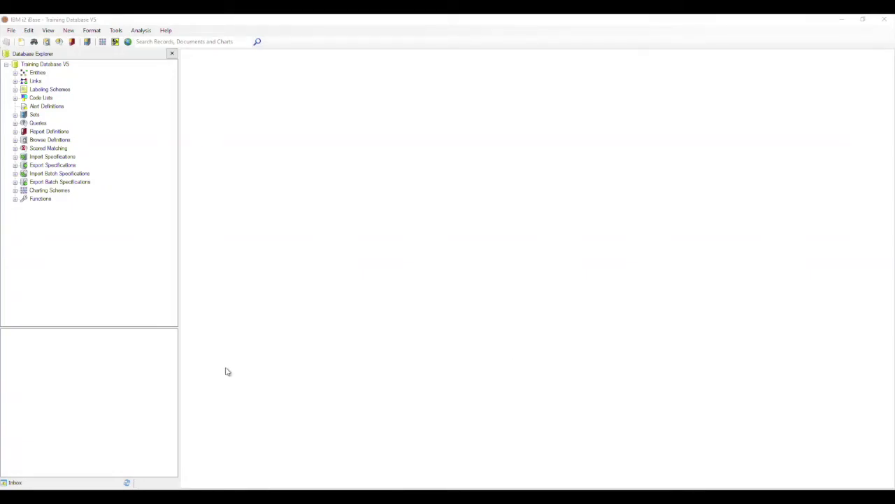
Open a Find – Person search form from the Entities list in the Database Explorer
click(15, 72)
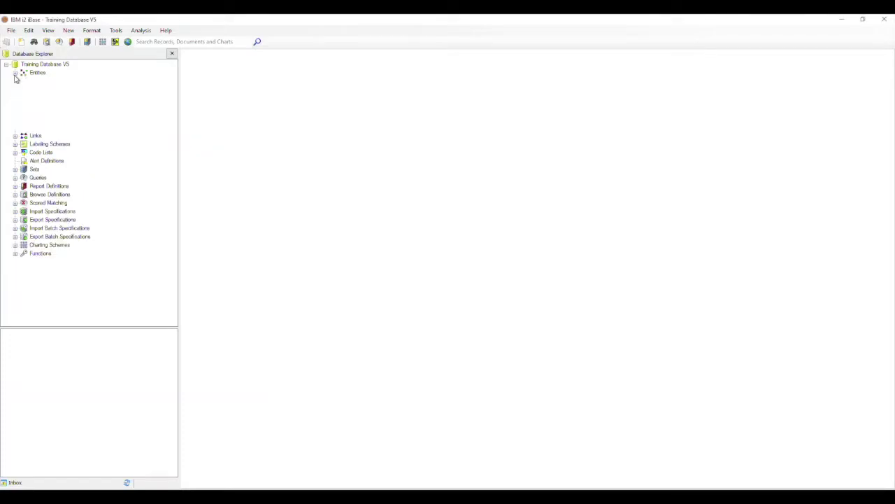
click(49, 207)
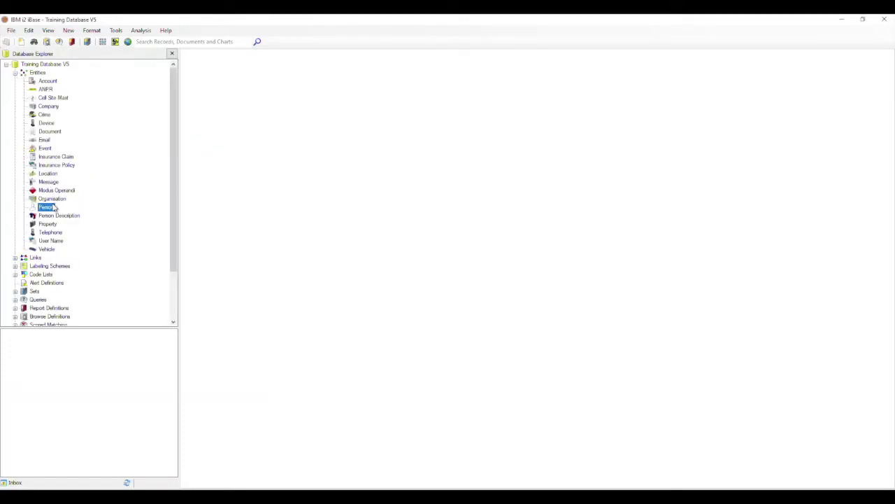
right_click(53, 208)
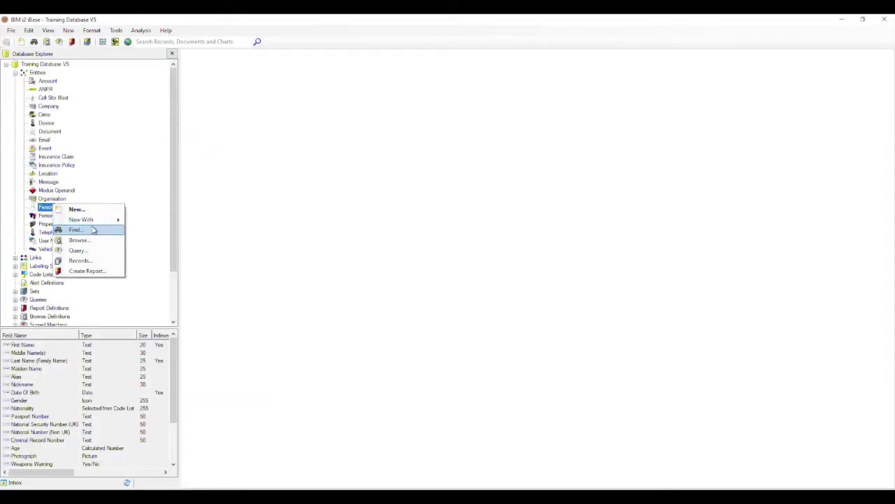
click(76, 229)
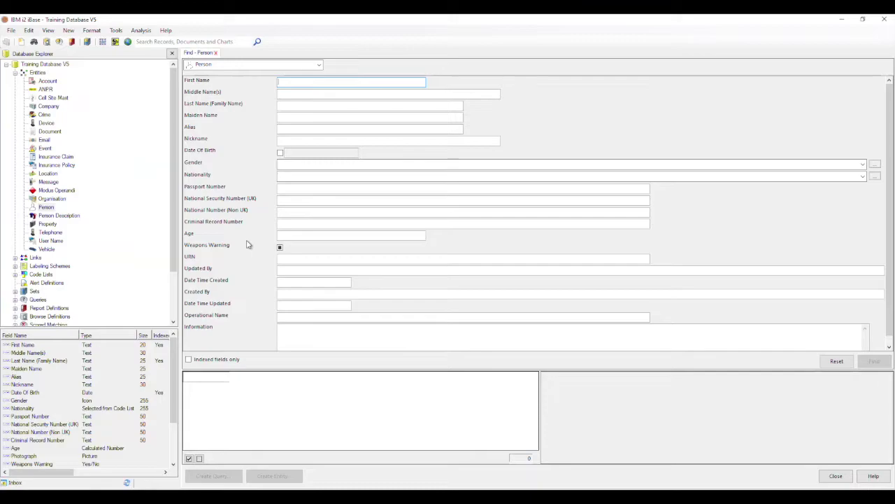
click(863, 165)
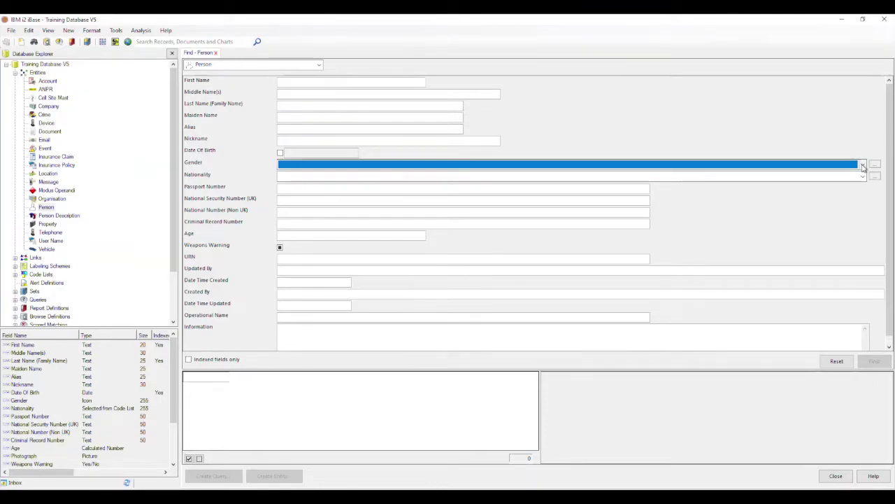
click(510, 189)
click(869, 362)
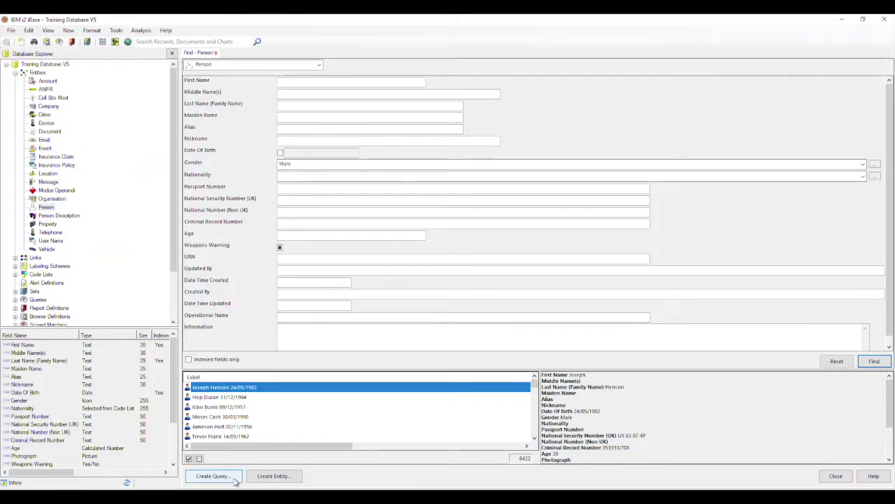
click(825, 366)
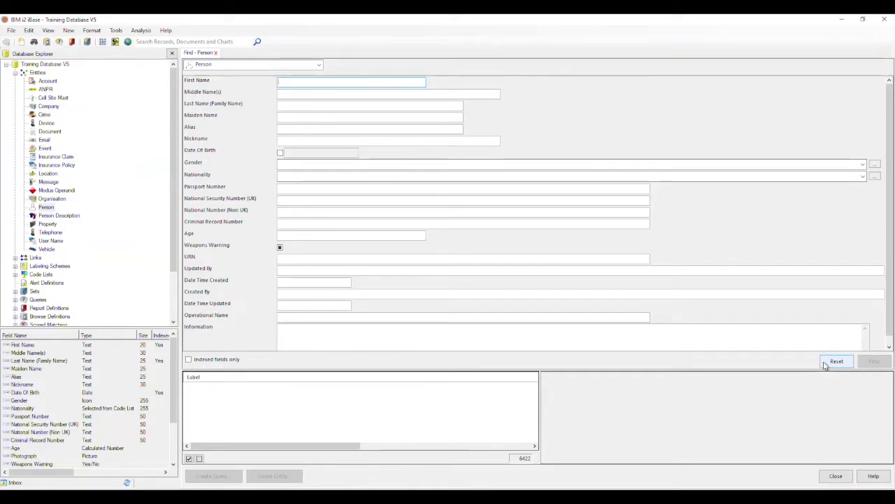
click(825, 363)
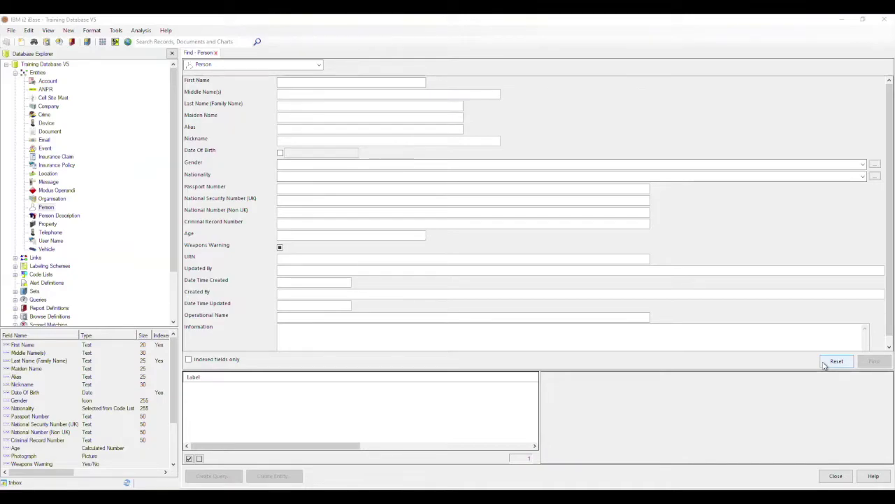
Search Person records by a first and last name, then start a new record from the unmatched search
click(295, 80)
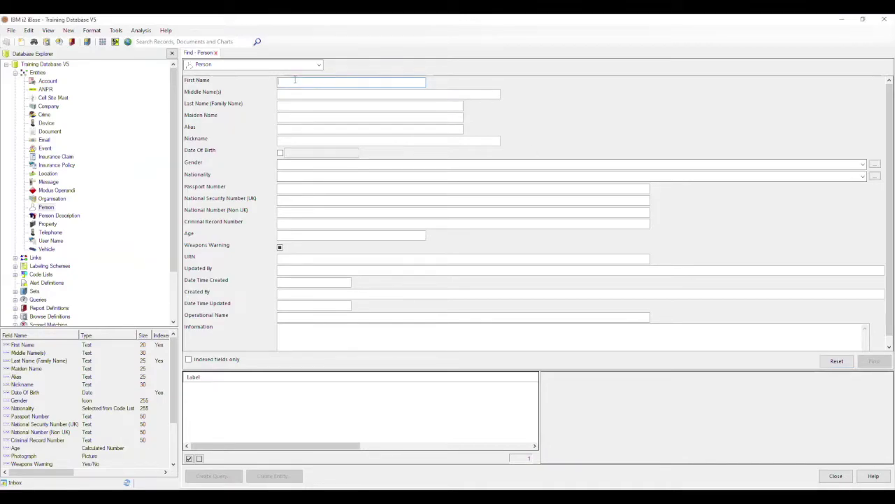
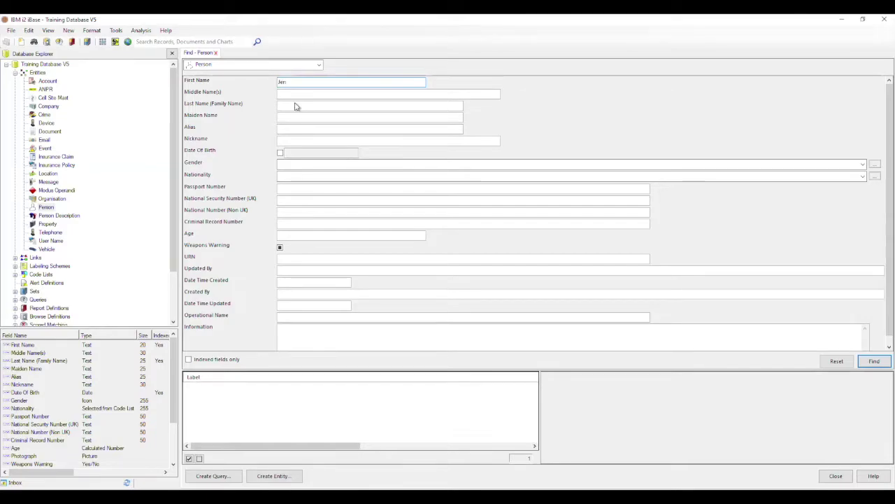
click(295, 105)
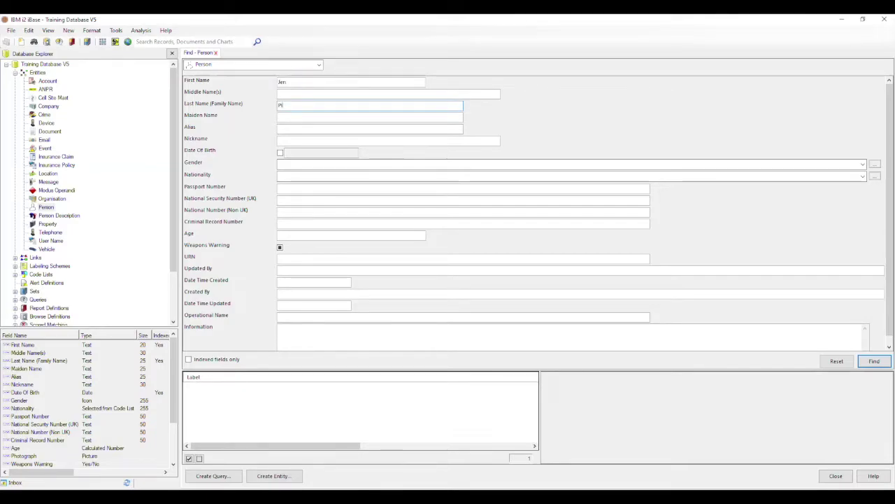
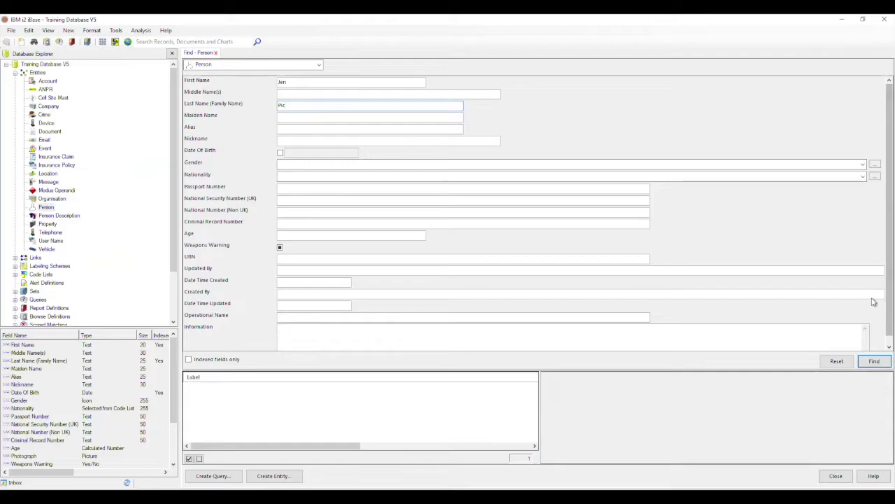
click(864, 362)
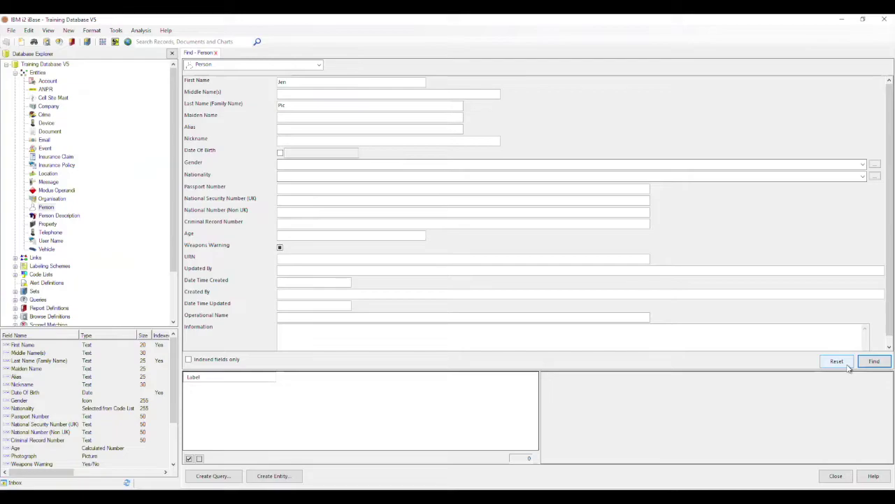
click(296, 478)
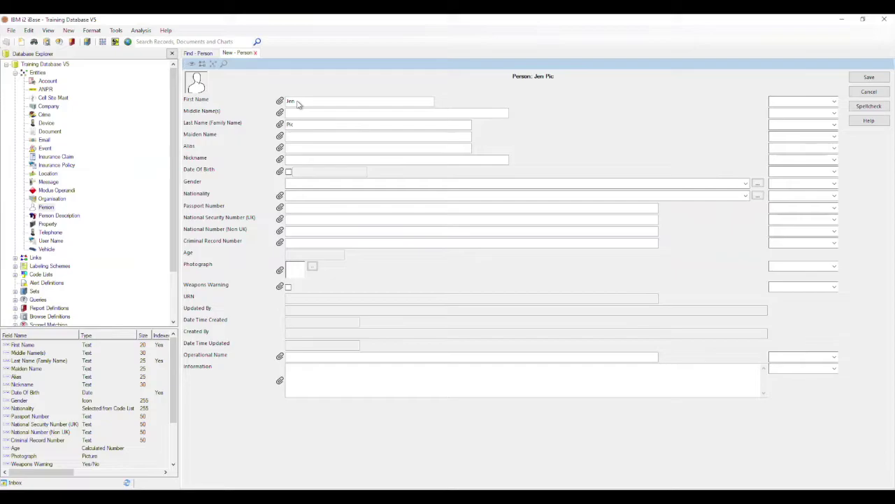
Complete the new Person record's full first name and last name
double_click(298, 102)
click(298, 101)
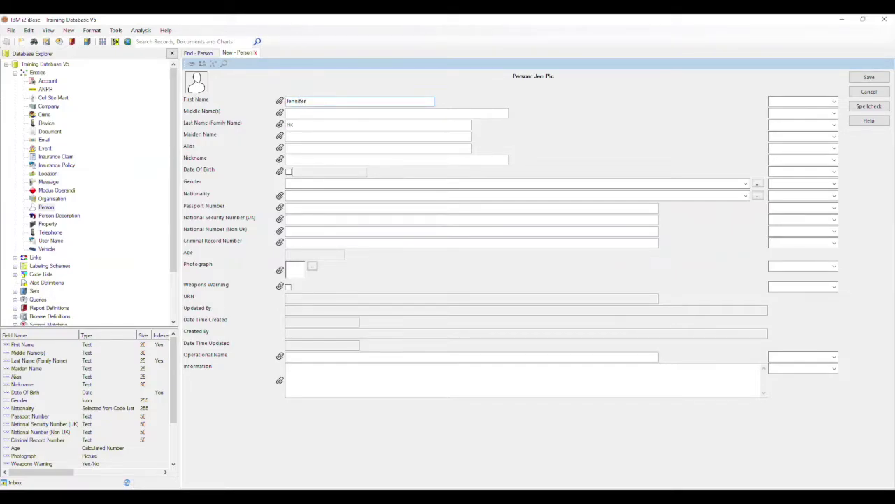
click(302, 124)
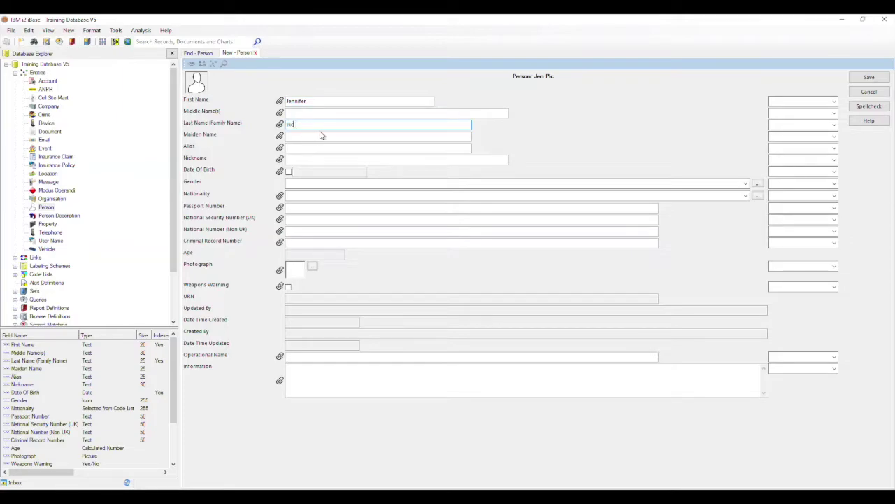
click(289, 172)
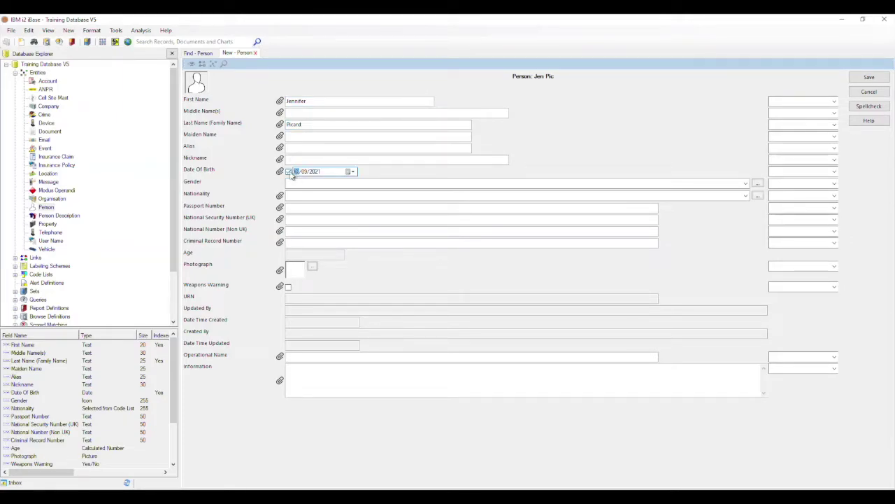
text(011982)
click(747, 183)
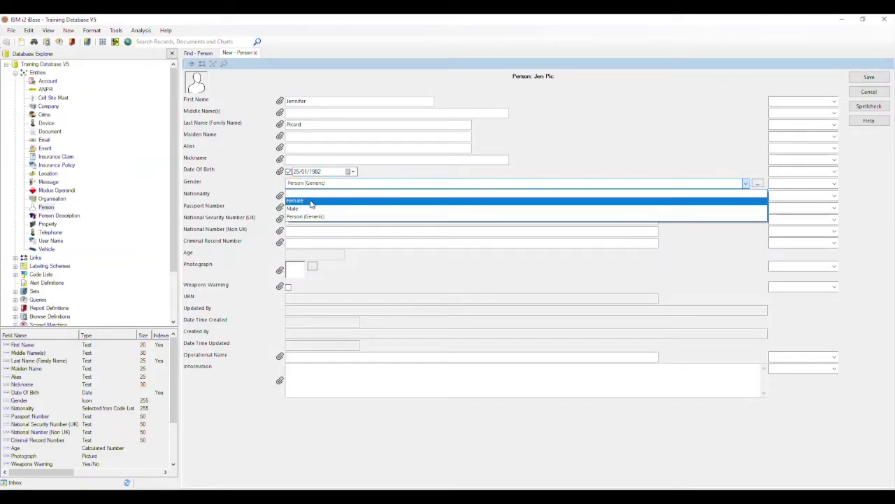
click(312, 203)
click(871, 78)
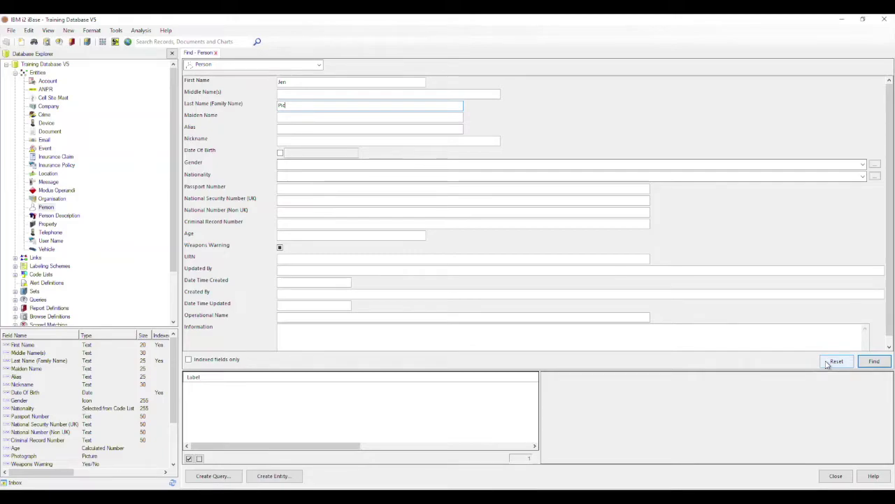
click(832, 361)
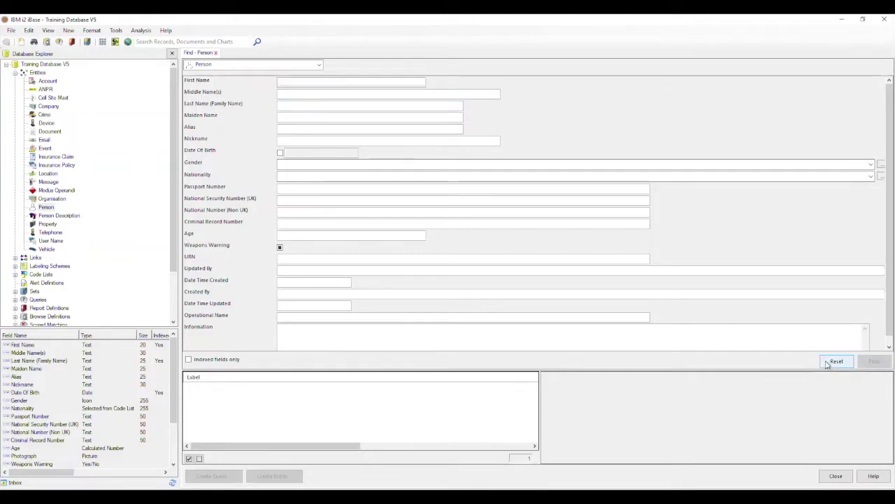
Enter 'S' as the last-name search criterion on the Find – Person form
click(294, 106)
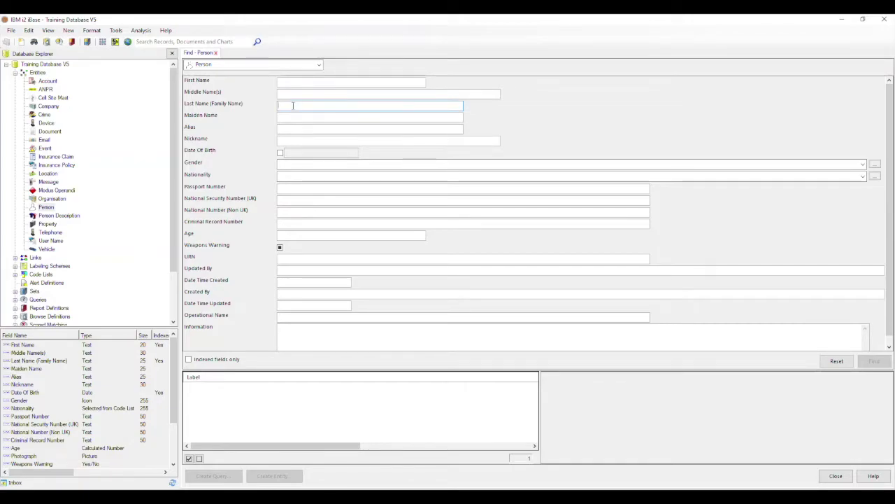
text(Smi)
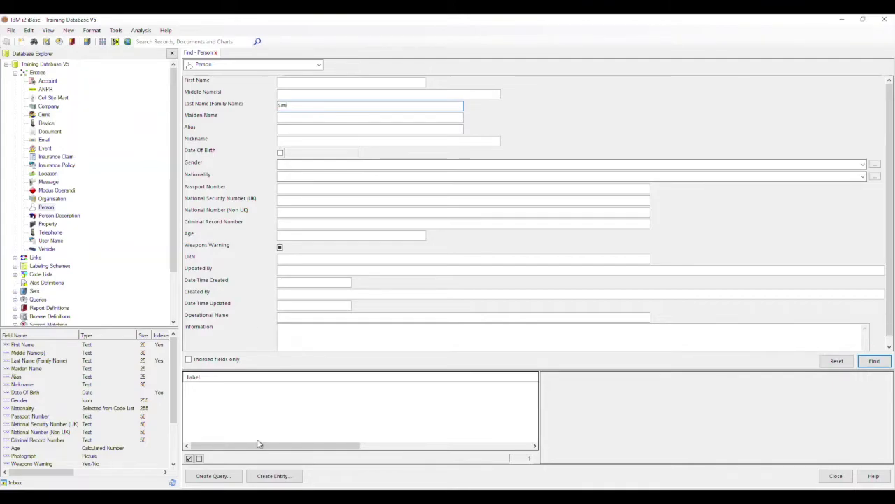
click(236, 481)
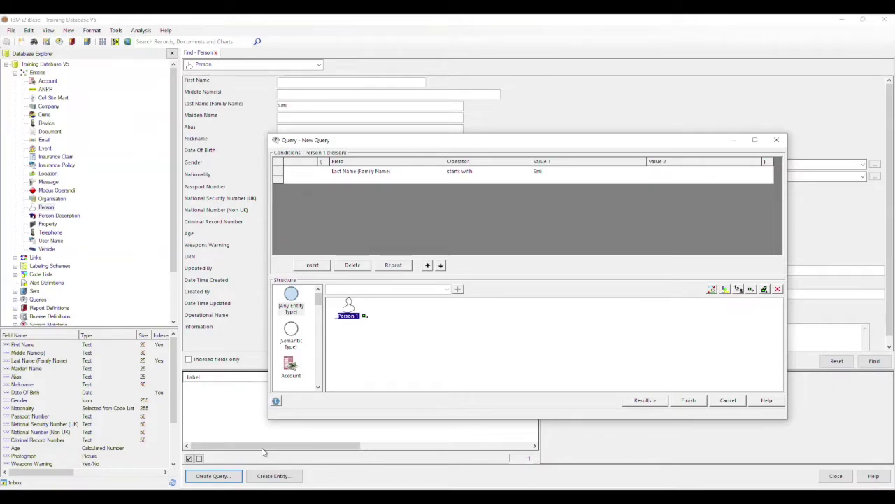
Add a Telephone entity to the query and join Person 1 to it with a Subscriber link
click(291, 365)
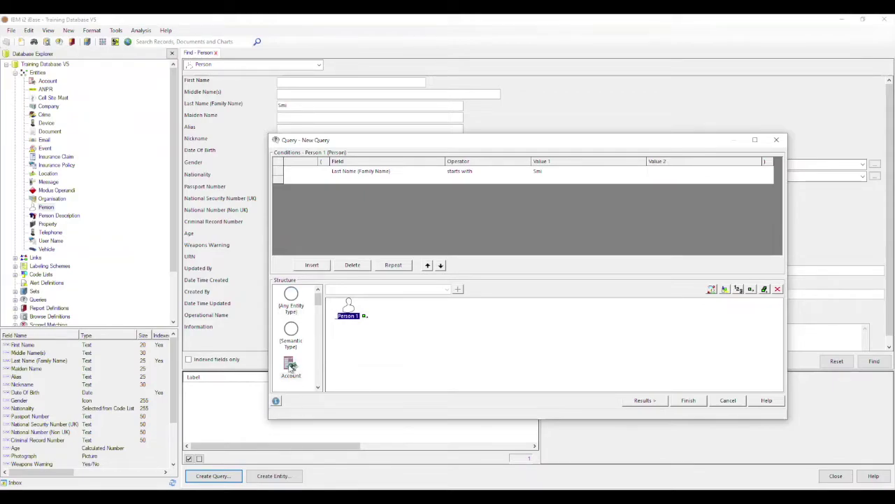
scroll(291, 365, down, 6)
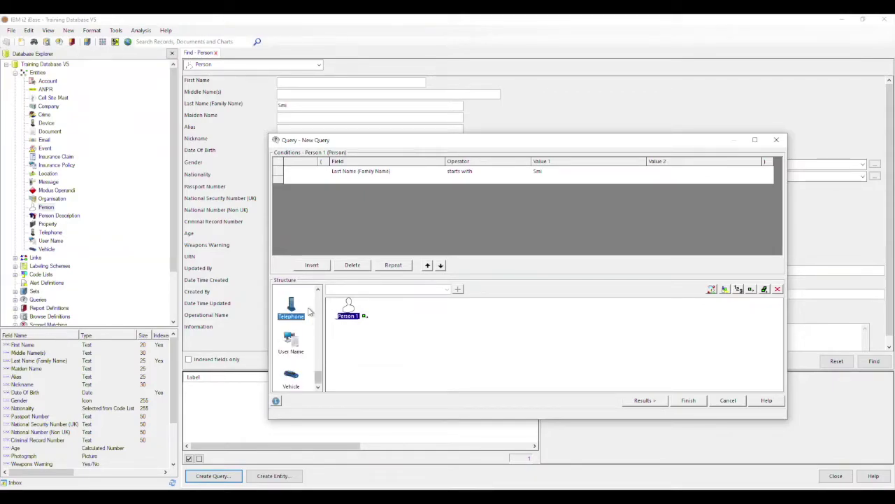
drag(291, 308, 450, 343)
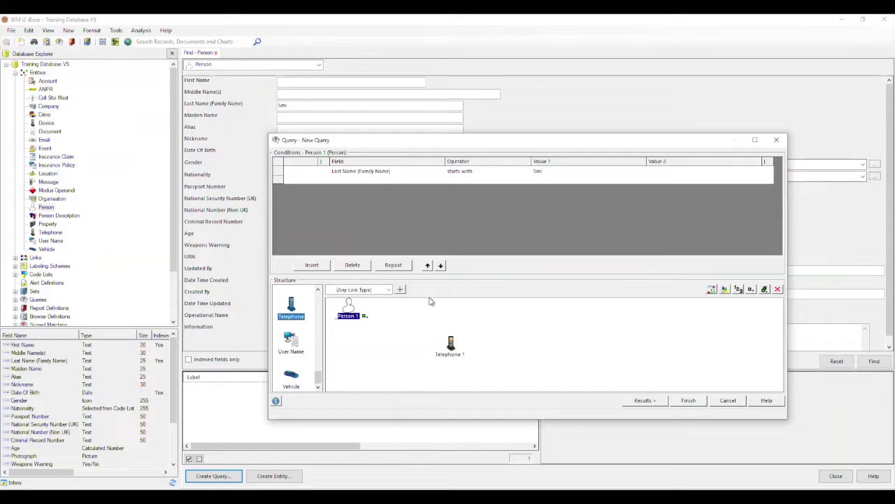
click(388, 290)
click(349, 314)
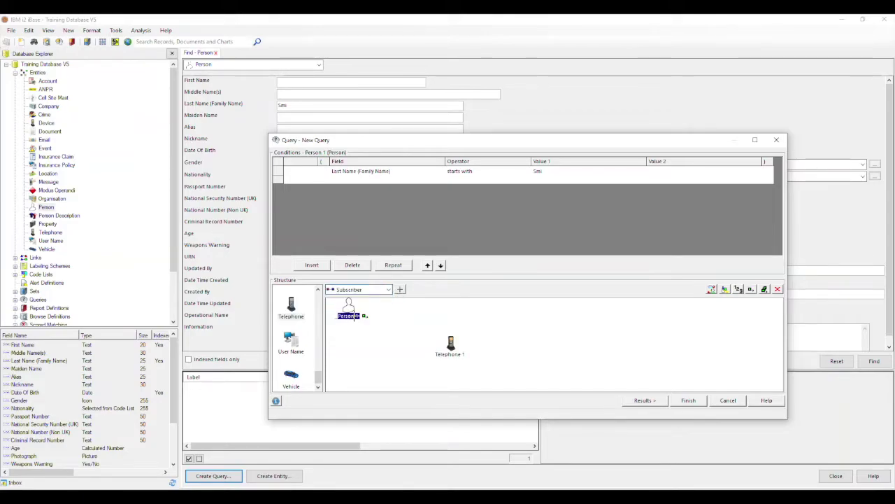
drag(364, 315, 450, 343)
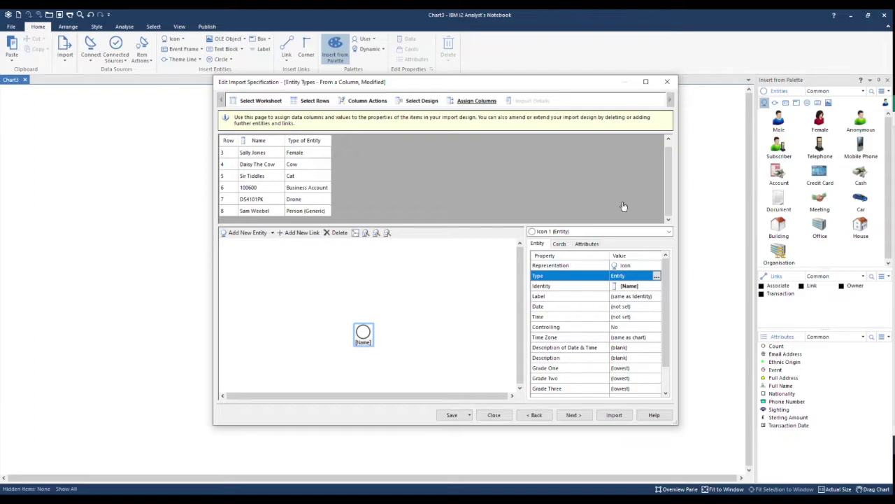
Map the Type of Entity column to the icon's type and continue to Import Details
drag(311, 141, 630, 278)
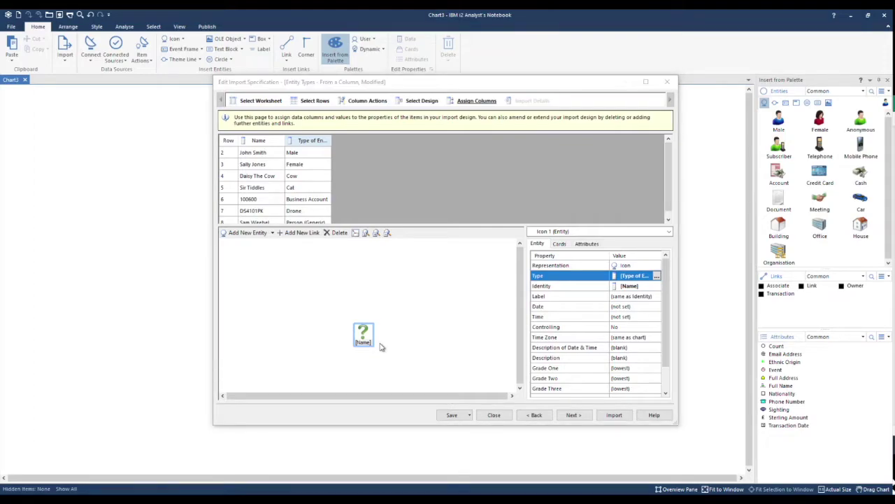
click(573, 415)
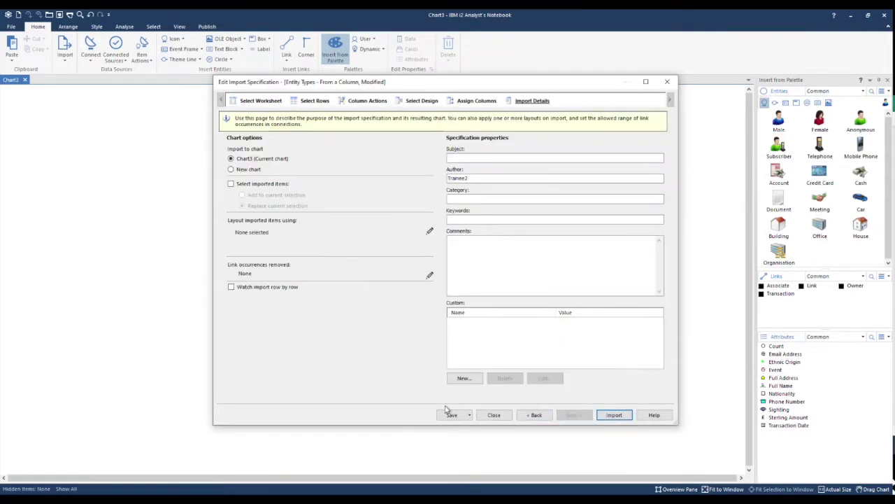
Save the specification as 'Entity Types - From a Column HSC', then import the 7 rows
click(470, 416)
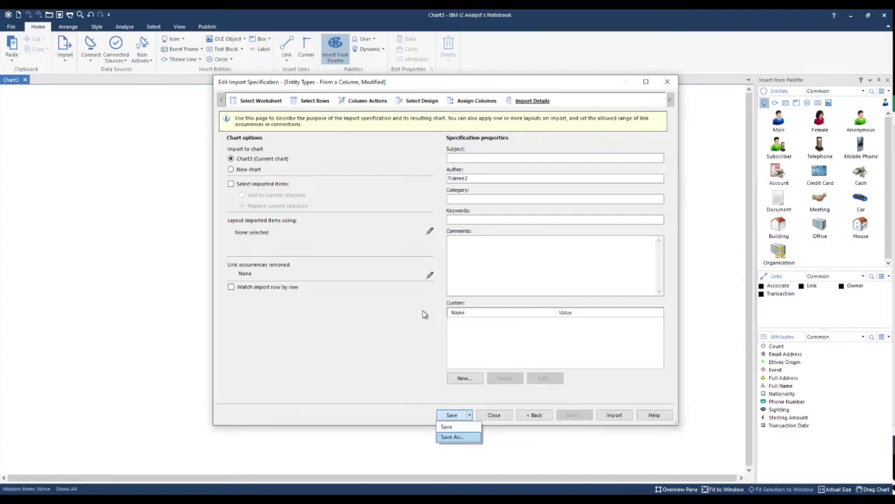
key(Return)
click(439, 232)
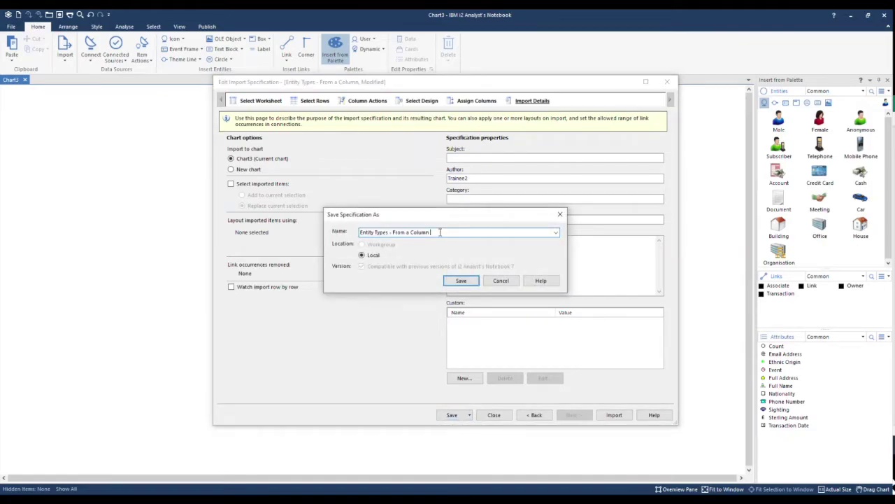
text(HSC)
click(461, 281)
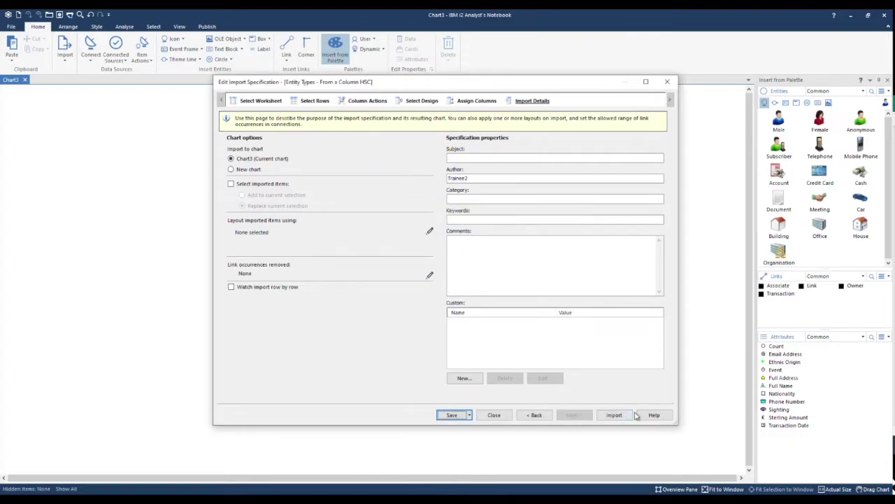
click(615, 415)
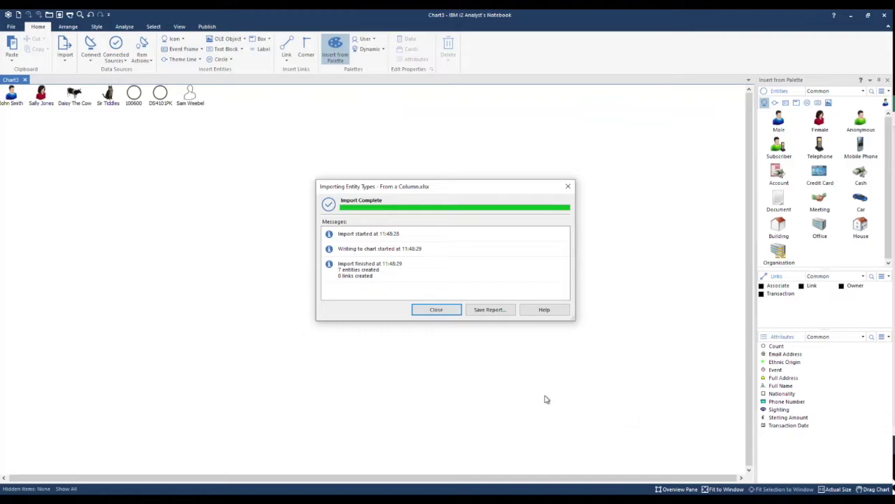
Close the import summary, fit all seven entities to the window, and inspect 100600 and DS4101PK
click(459, 310)
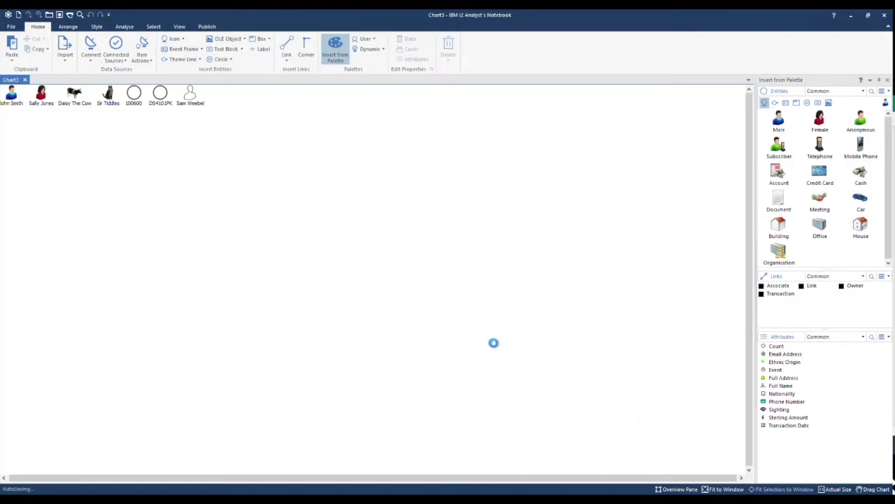
click(708, 489)
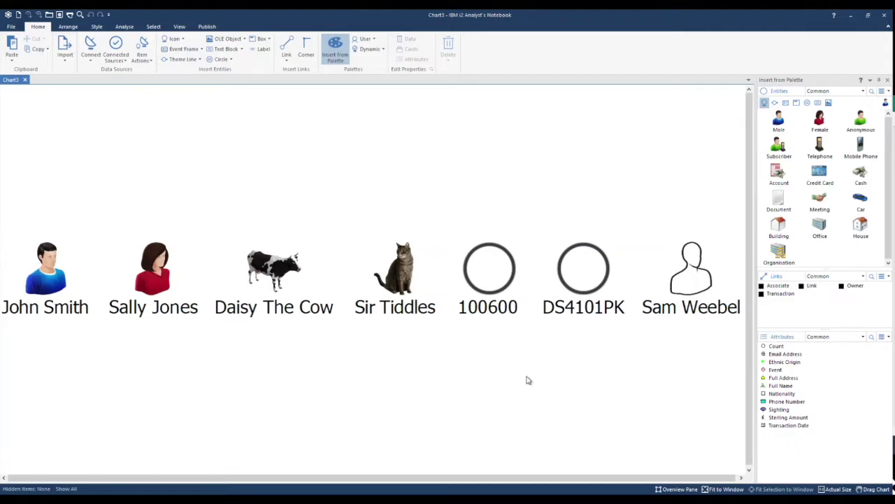
click(490, 285)
ctrl+click(591, 279)
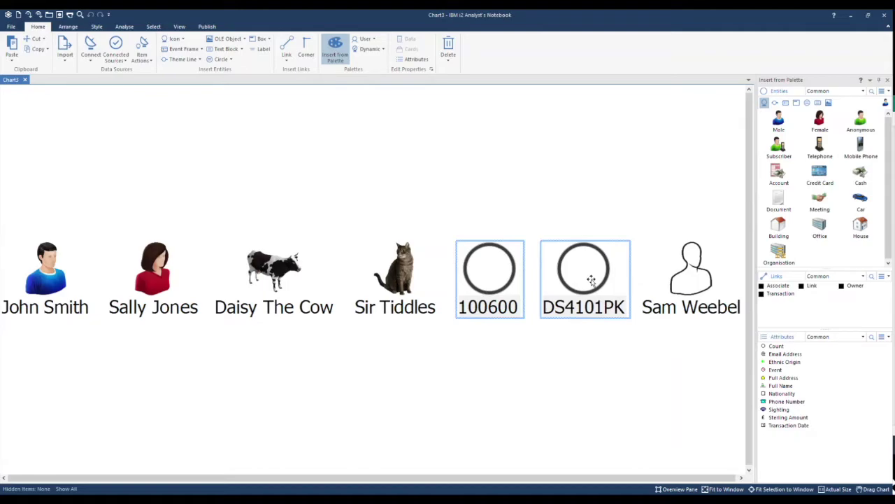
click(543, 341)
click(153, 26)
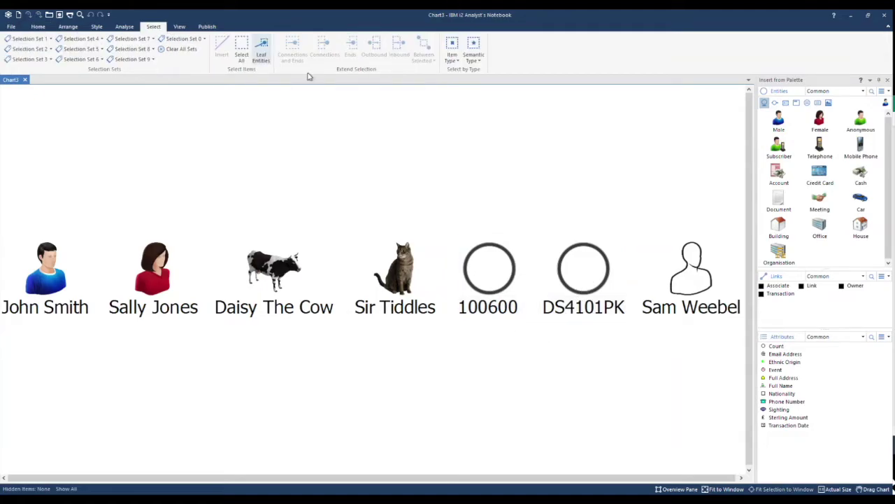
click(456, 59)
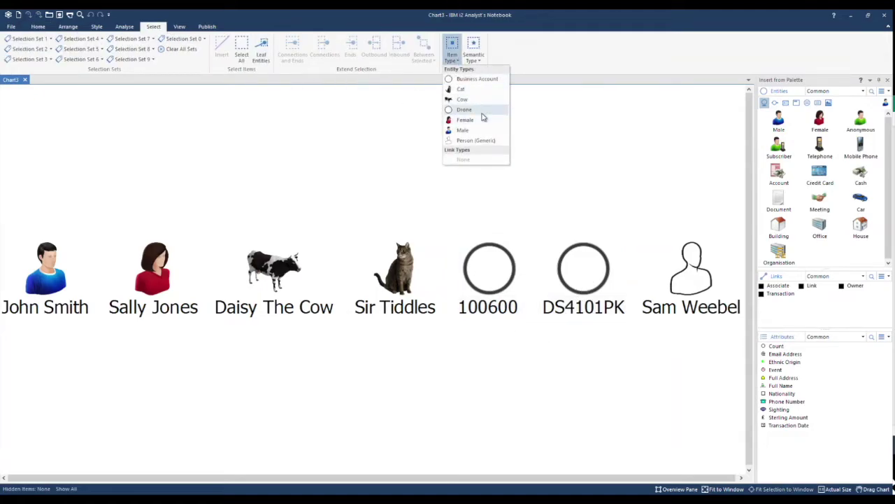
click(482, 113)
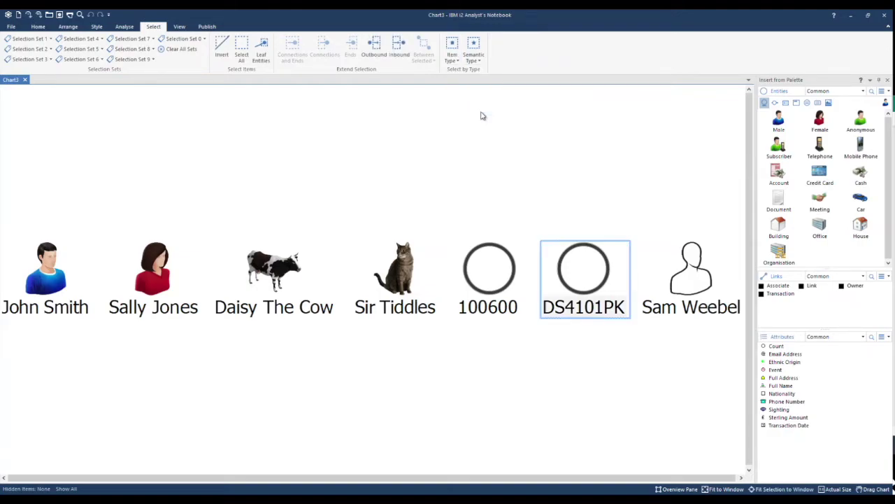
click(473, 187)
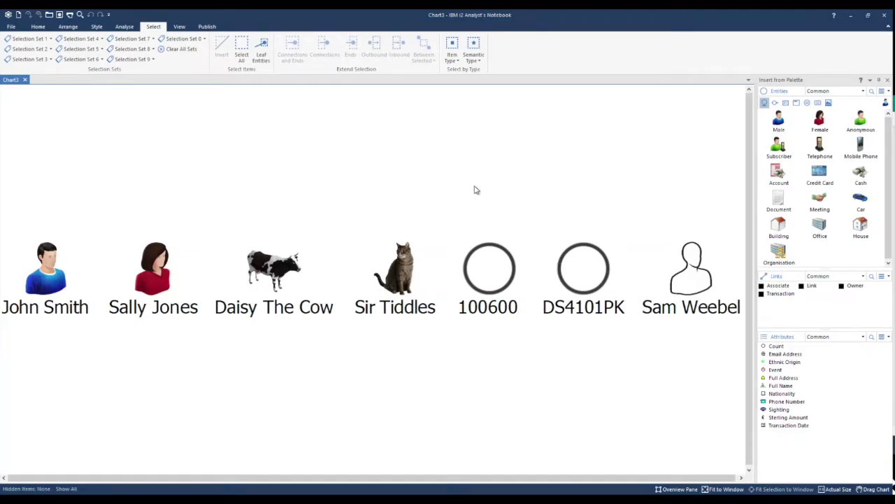
right_click(475, 190)
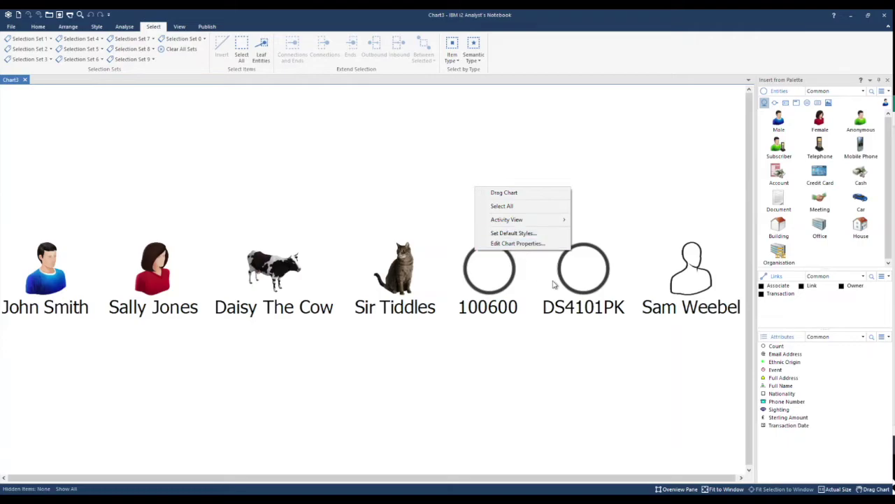
Show the Entity Types list in Chart Properties and select Drone at the bottom
click(553, 244)
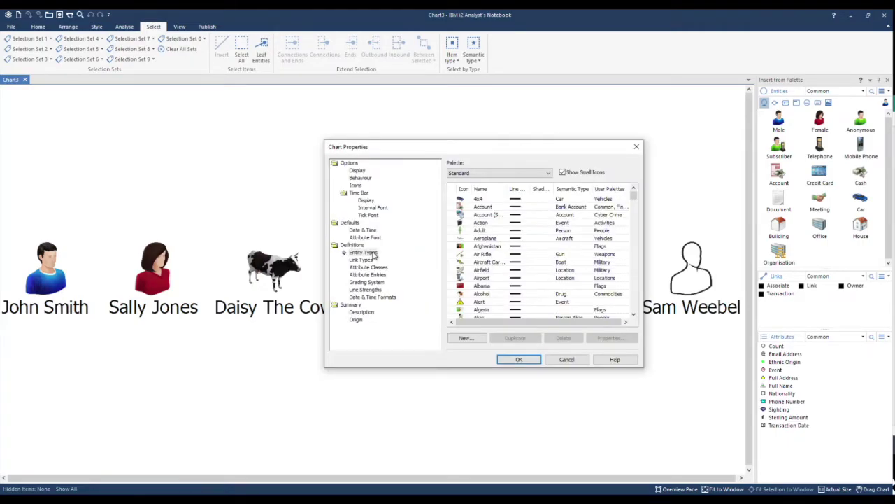
click(373, 254)
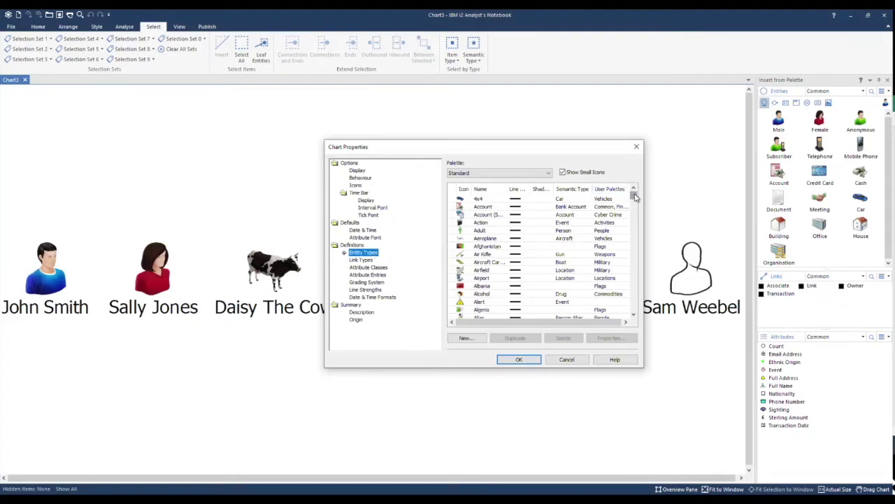
drag(635, 196, 634, 317)
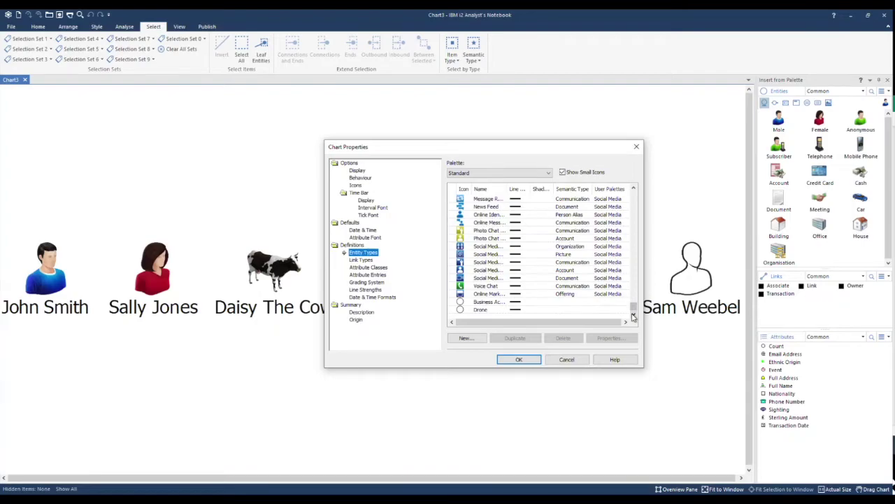
click(496, 312)
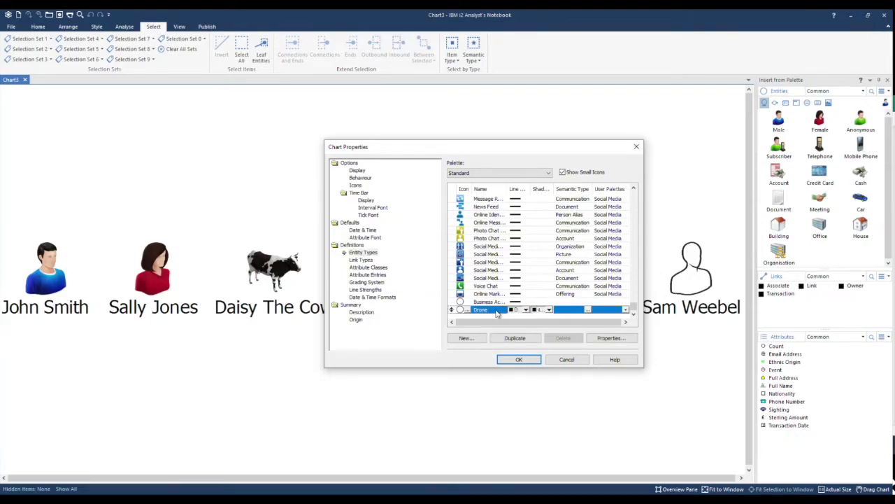
Set Drone's icon to the drone equipment picture, add it to the Vehicles palette, and apply
click(631, 341)
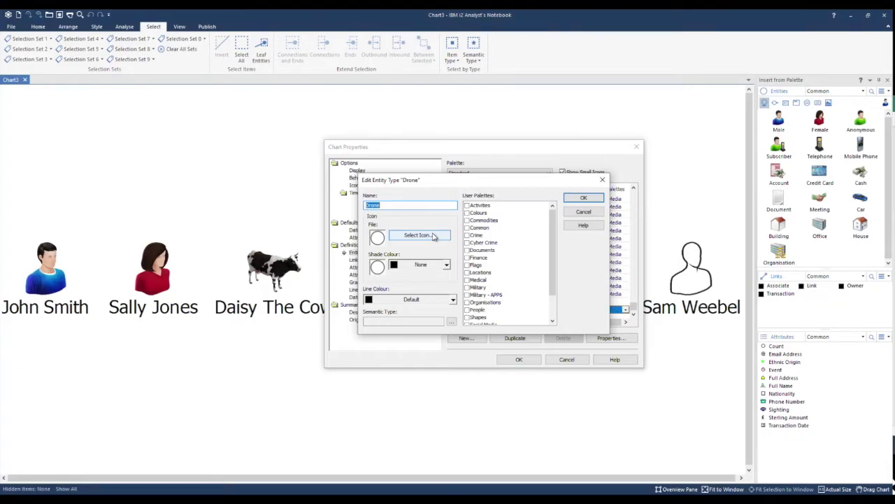
click(433, 236)
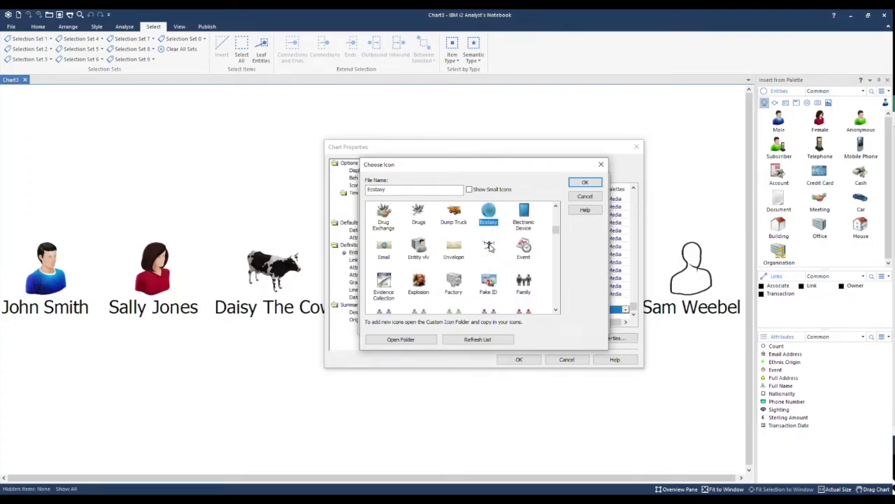
click(489, 247)
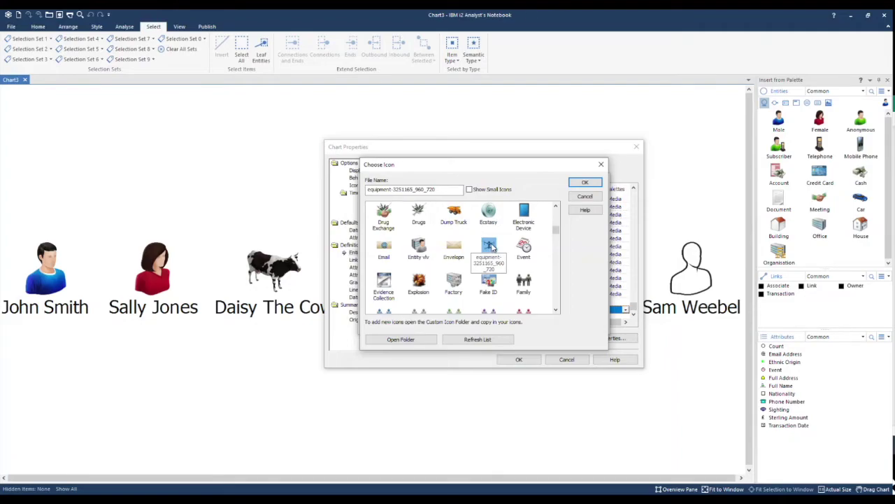
click(596, 183)
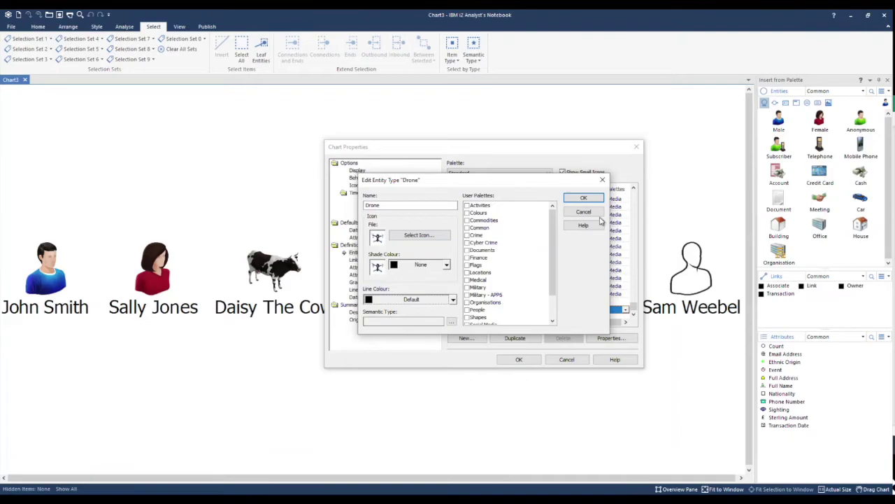
drag(551, 229, 554, 270)
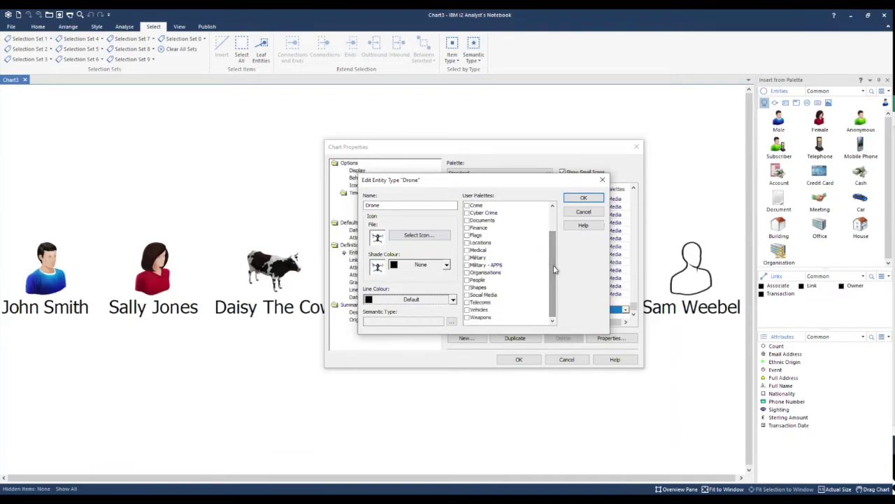
click(466, 310)
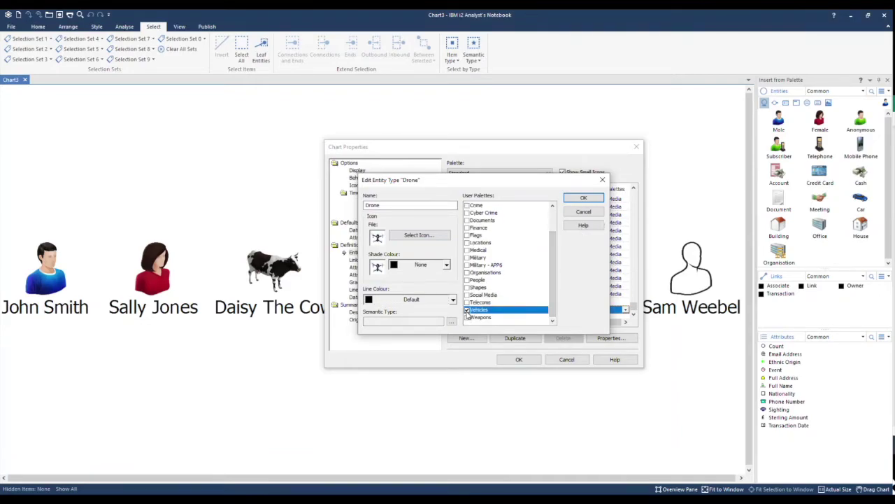
click(592, 201)
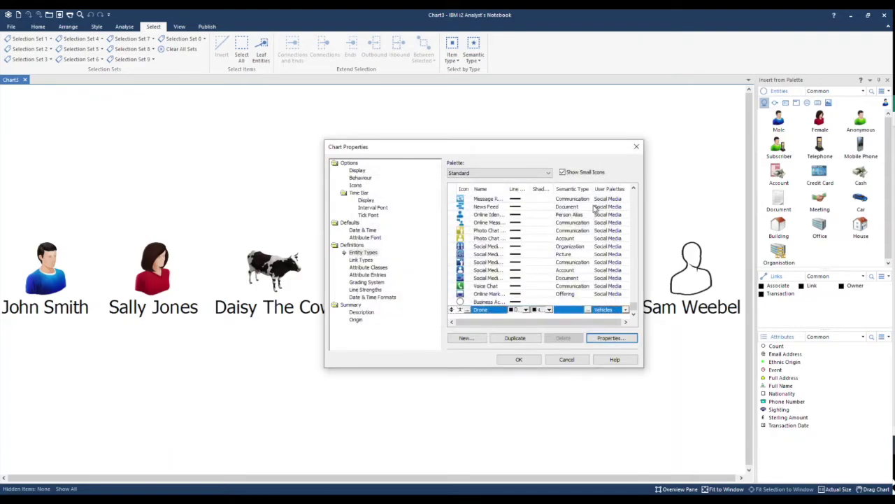
click(537, 360)
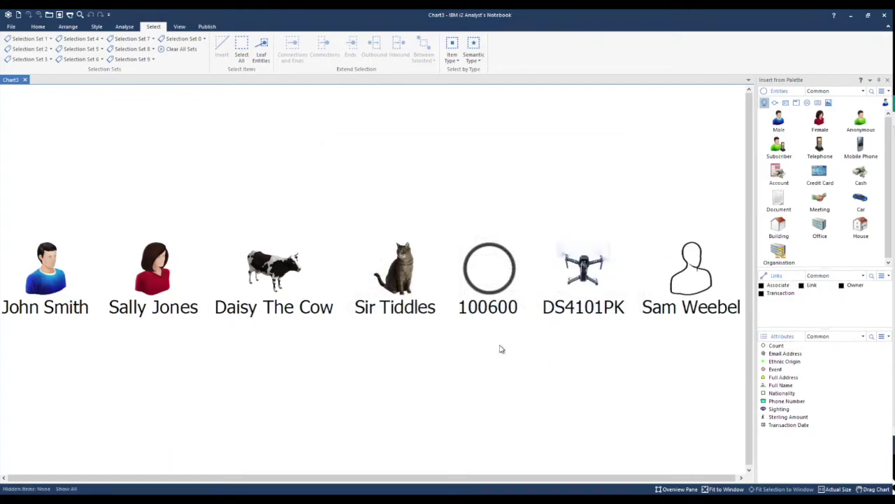
Check 100600 and DS4101PK, then save the chart as the Standard Template, replacing the existing one
click(507, 278)
ctrl+click(568, 283)
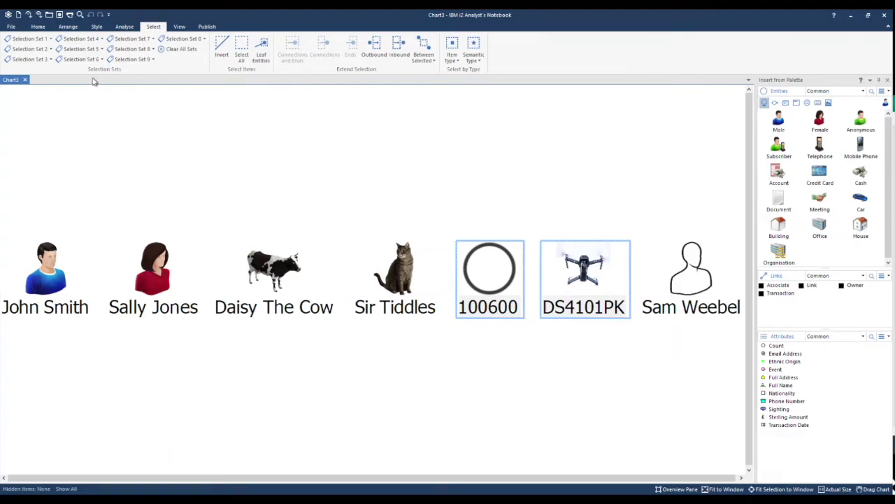
click(12, 27)
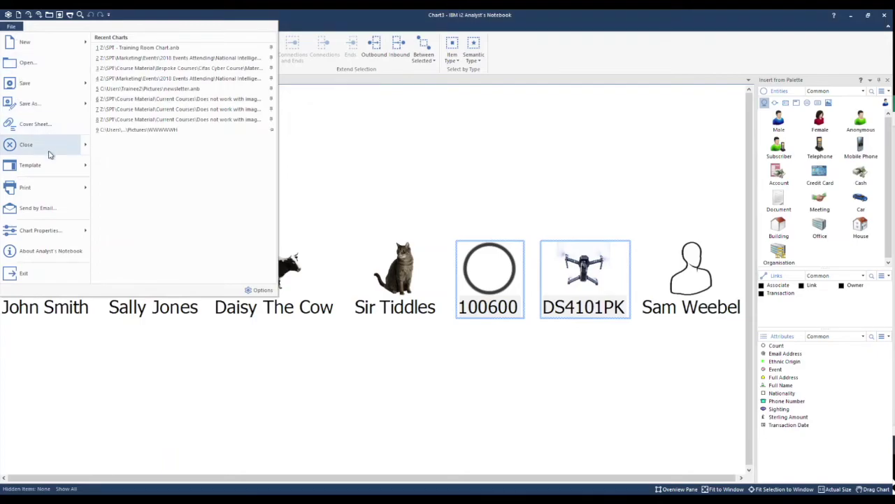
mouse_move(60, 168)
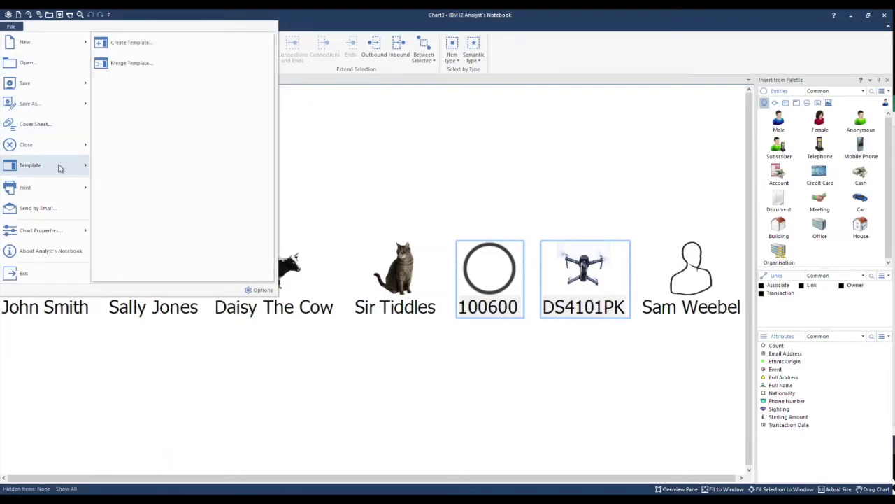
click(159, 45)
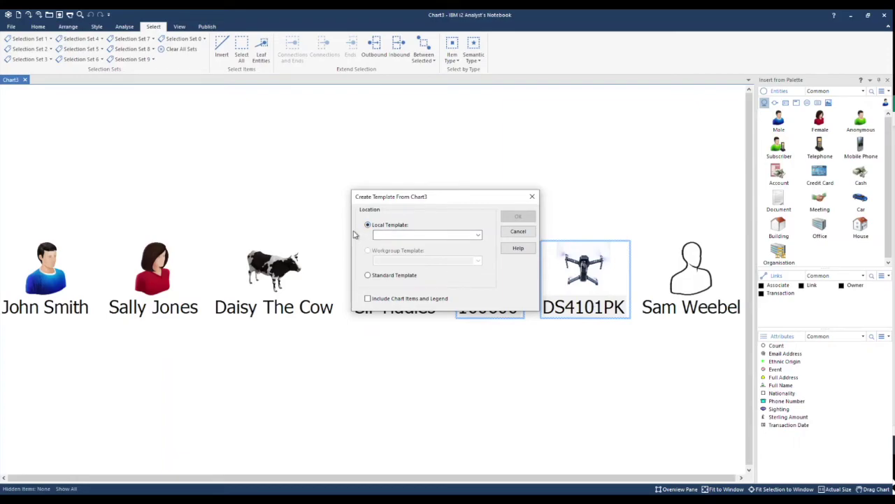
click(380, 275)
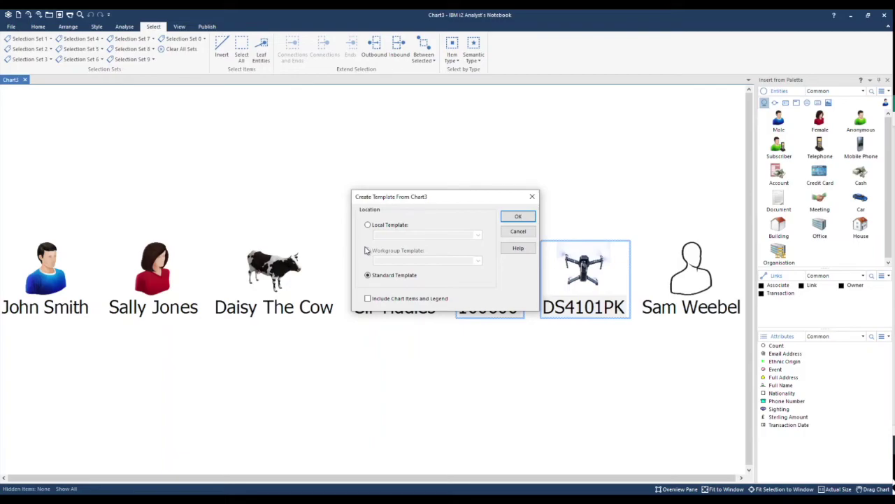
click(518, 216)
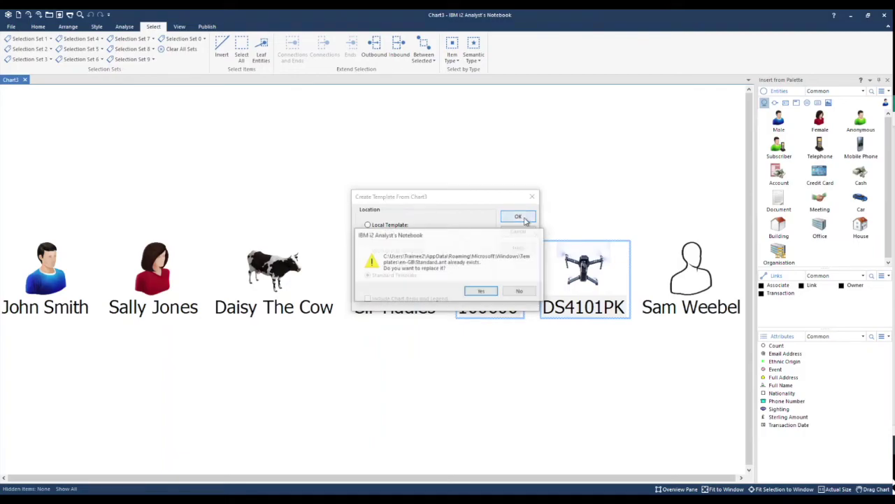
click(491, 293)
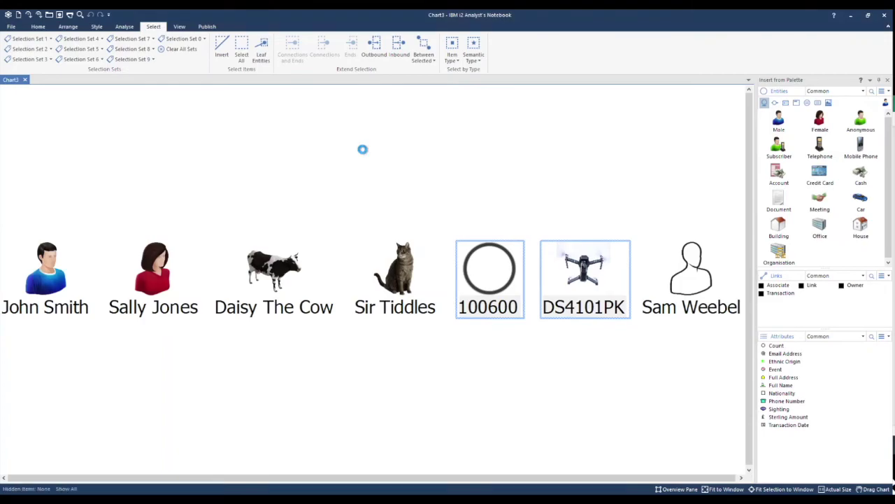
Search the Entities palette for DRONE and drop a Drone 1 entity onto Chart4, fitted in view
click(870, 95)
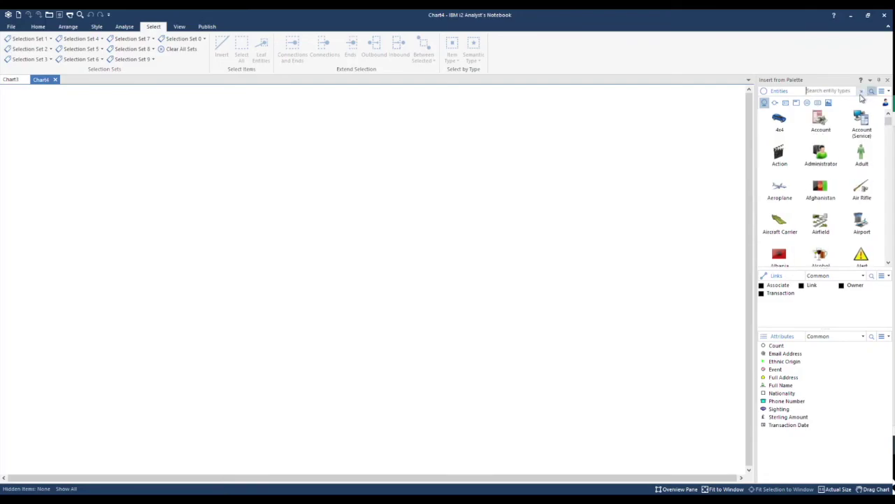
text(DRONE)
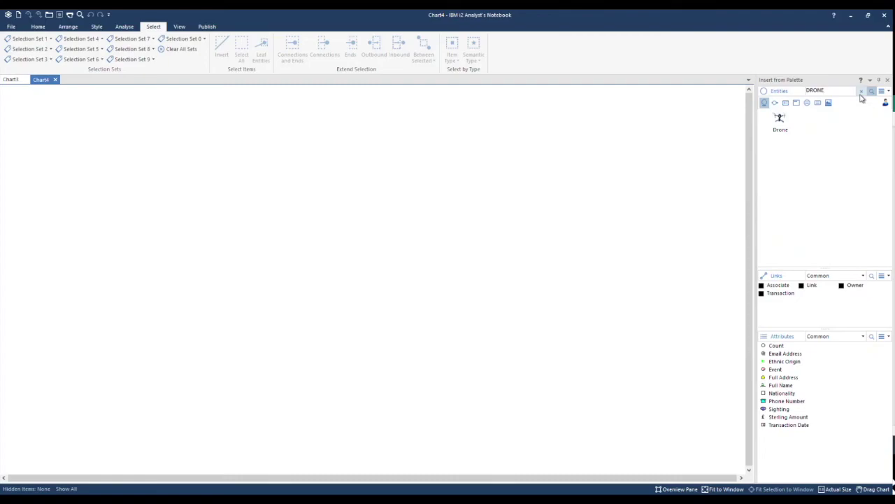
drag(780, 119, 476, 204)
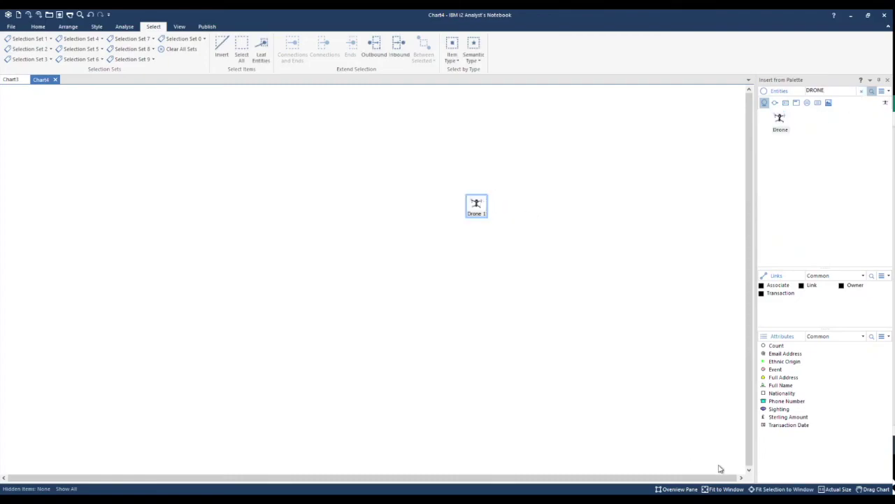
click(760, 492)
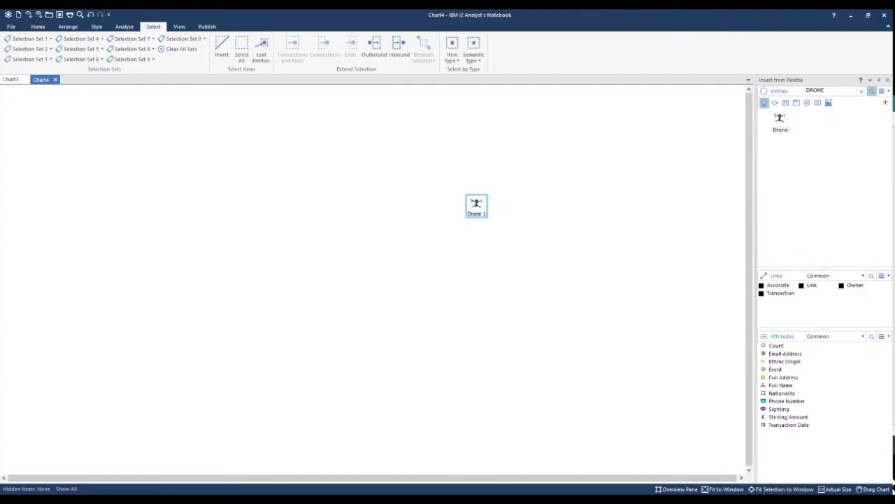
click(570, 354)
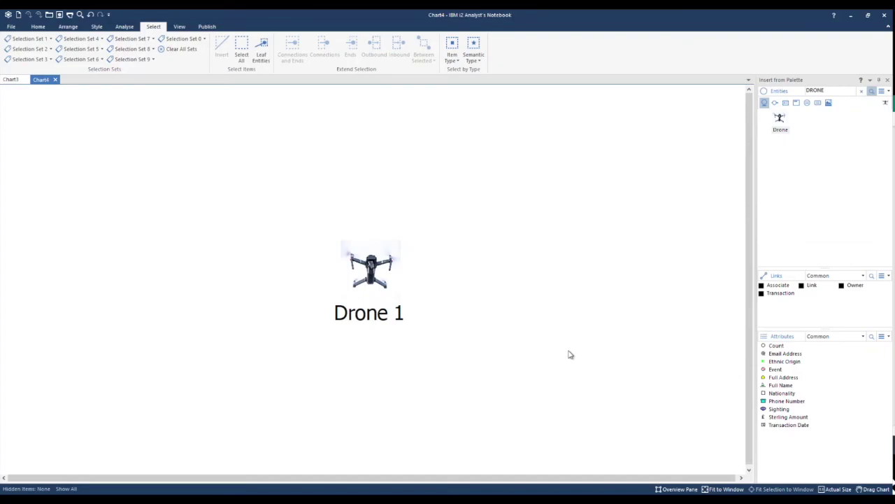